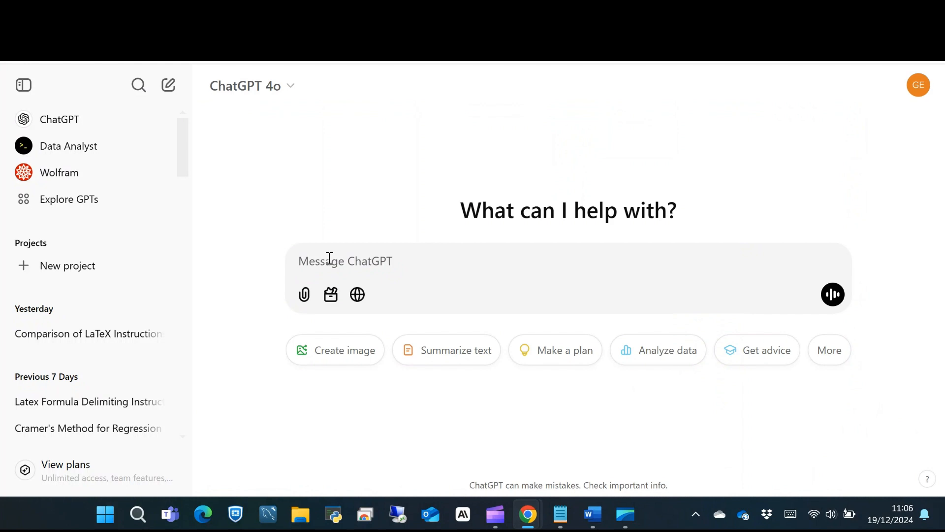
- Ask for step-by-step regression plane parameters using Cramer's method with Y: 4, 3, -2, -3; x₁: 1, 2, -1, 0; x₂: 0, 1, 2, 3
type("Given a distribution of three variables provided as follows: Y: 4, 3, -2, and -3. x₁: 1, 2, -1, and 0. x₂: 0, 1, 2, and 3. Calculate step by step using Cramer's method to determine the parameters of the regression plane formula.")
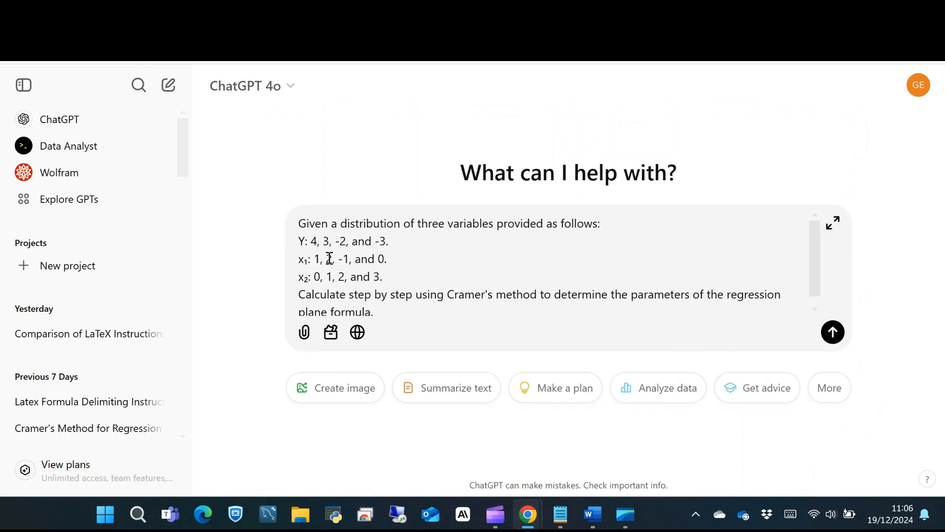
scroll(394, 261, "down", 1)
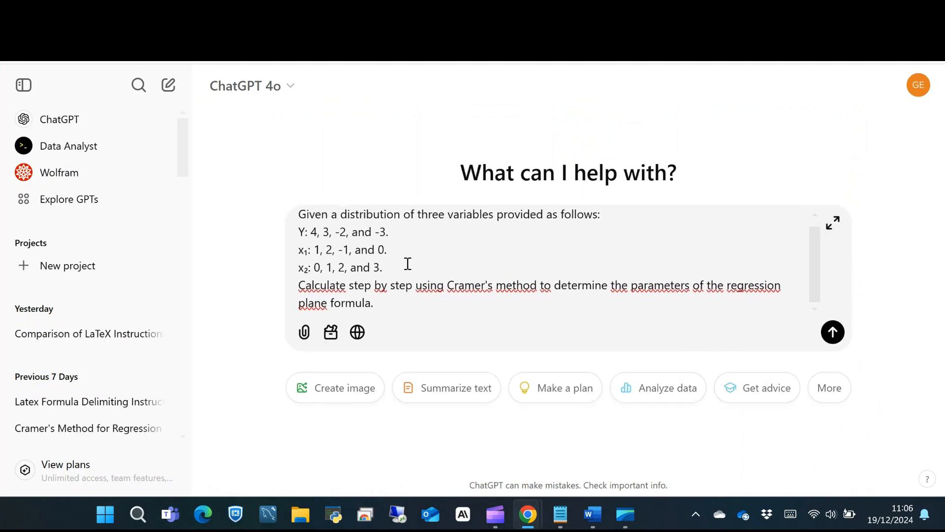
left_click(833, 333)
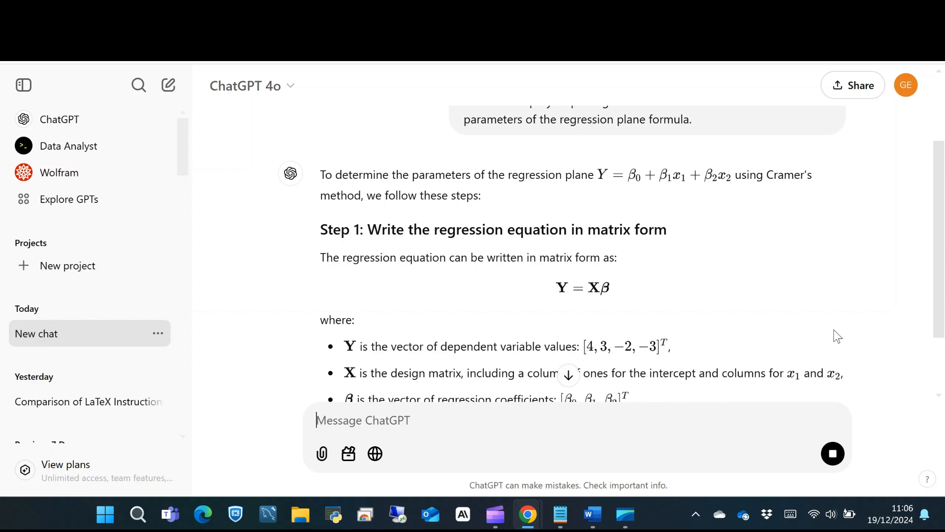
scroll(798, 215, "down", 4)
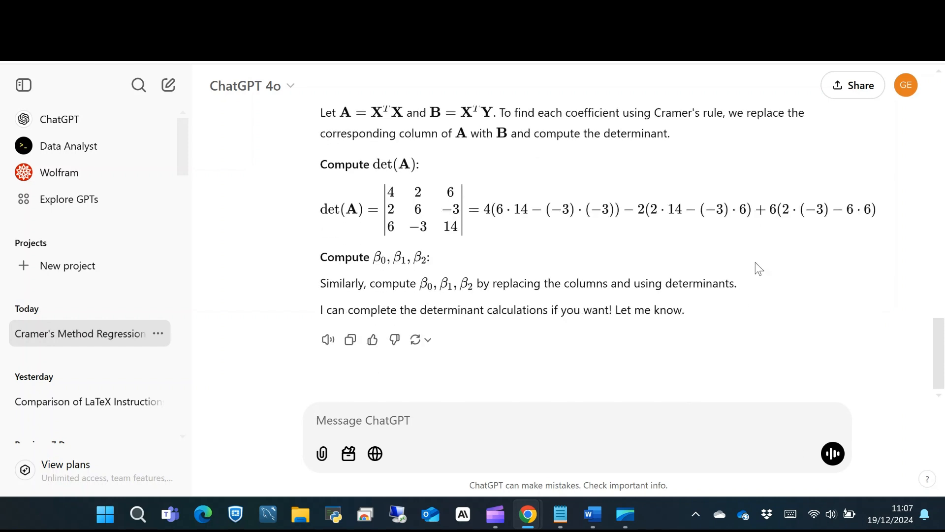
- Copy the complete Cramer's method answer and paste it into the blank Word document
left_click(350, 339)
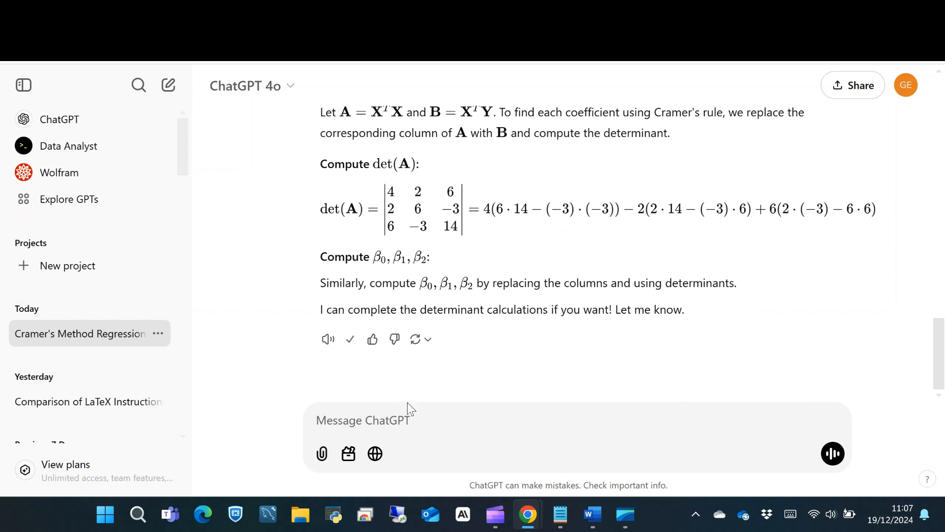
left_click(593, 514)
key("ctrl+v")
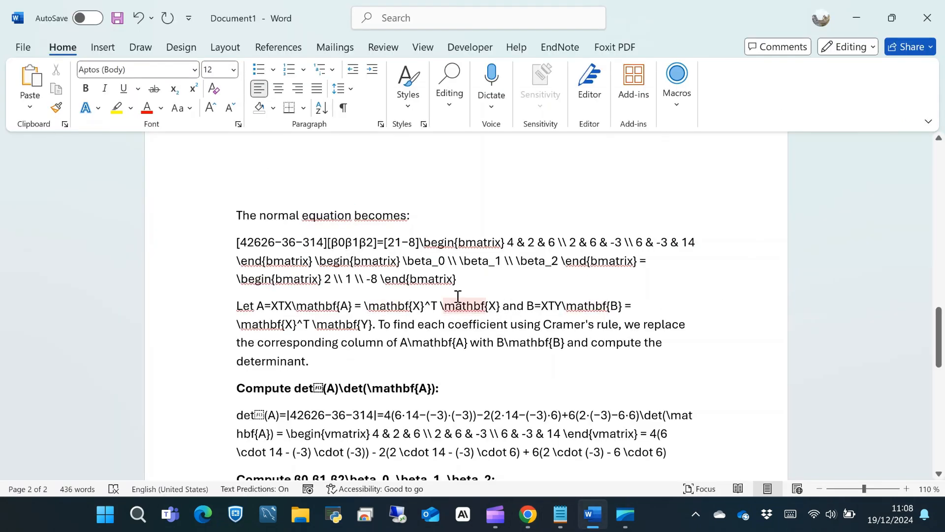
- Try to turn the LaTeX paragraph below "The normal equation becomes:" into a Word equation and convert it to professional format
left_click_drag(478, 284, 215, 247)
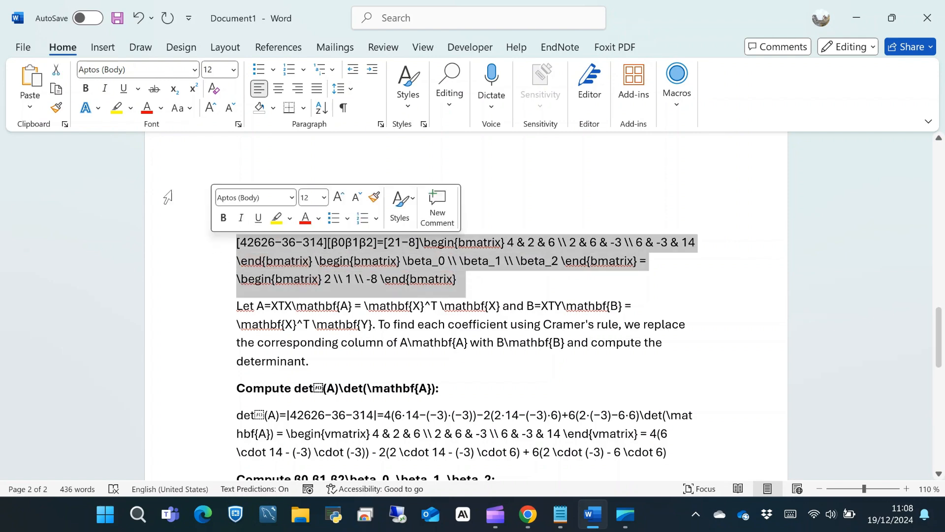
left_click(110, 45)
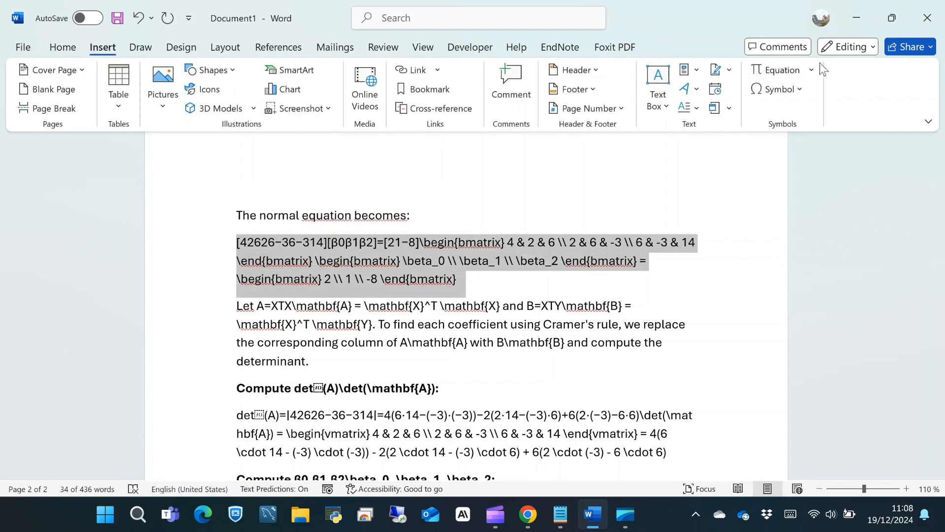
left_click(787, 74)
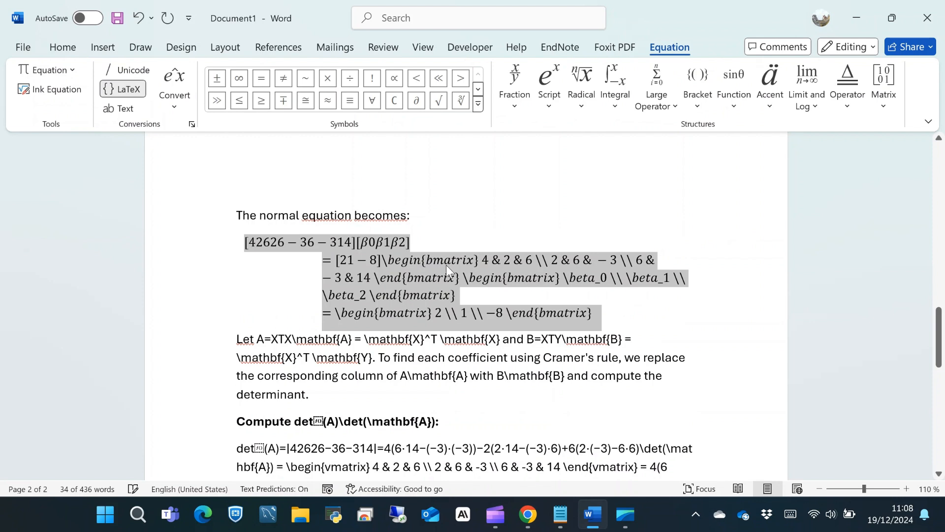
left_click(176, 103)
left_click(244, 132)
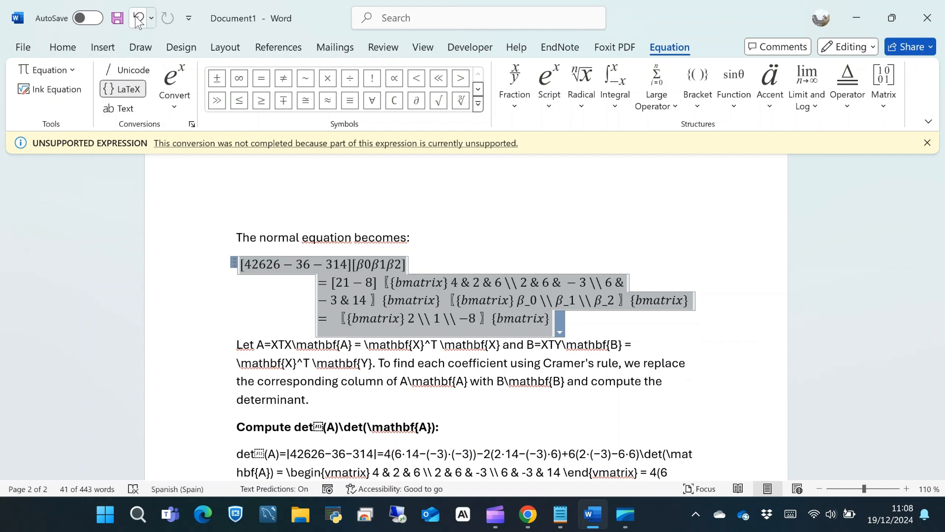
- Undo the equation conversion, the equation insertion and the pasted answer in the Word document
left_click(138, 19)
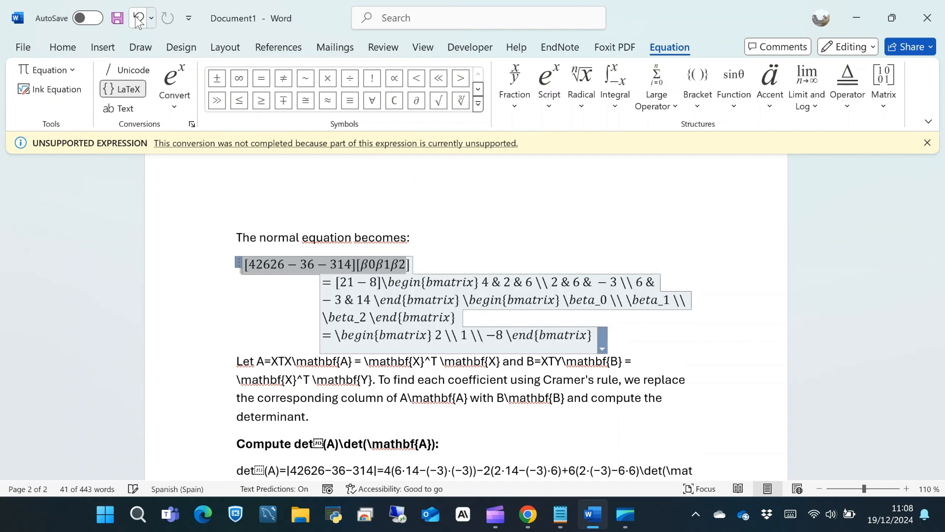
left_click(137, 19)
left_click(138, 20)
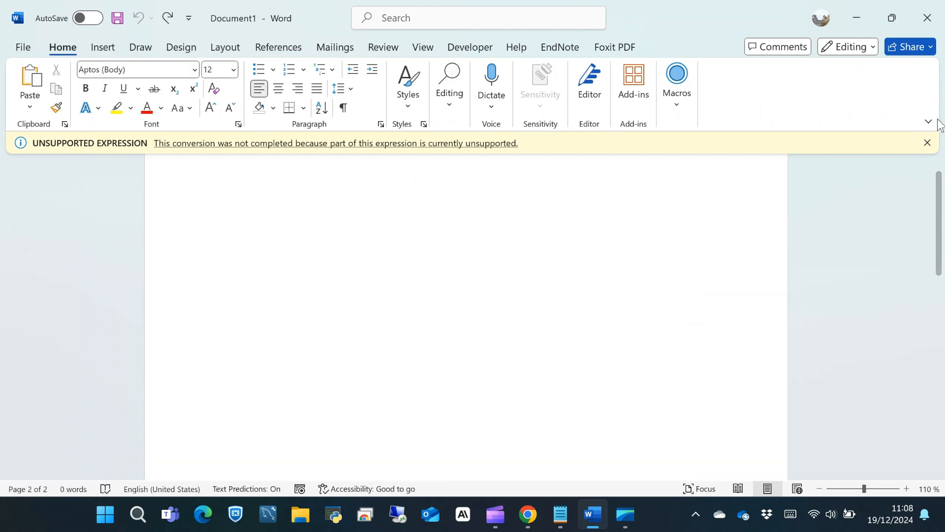
- Switch to ChatGPT and mention the "Latex equations from Chat-gpt to Microsoft Word" GPT in the current chat
left_click(527, 515)
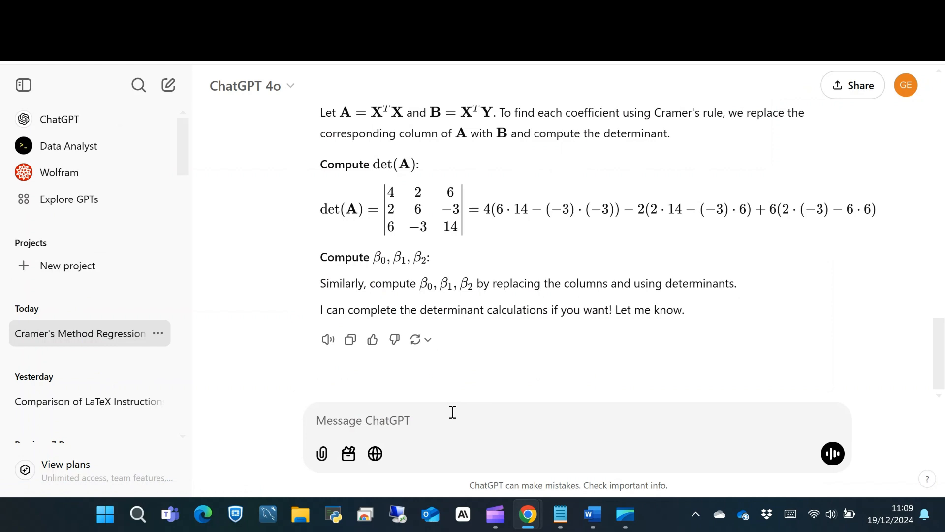
type("@")
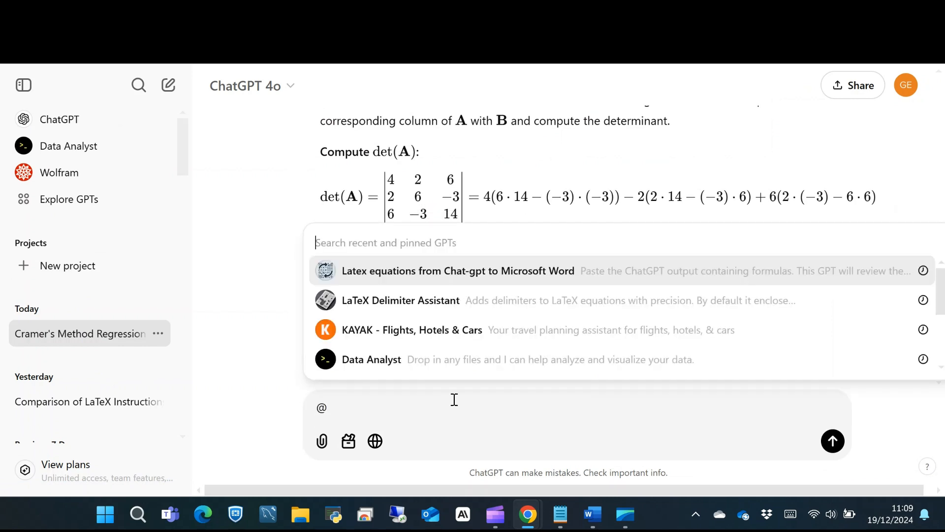
left_click(430, 274)
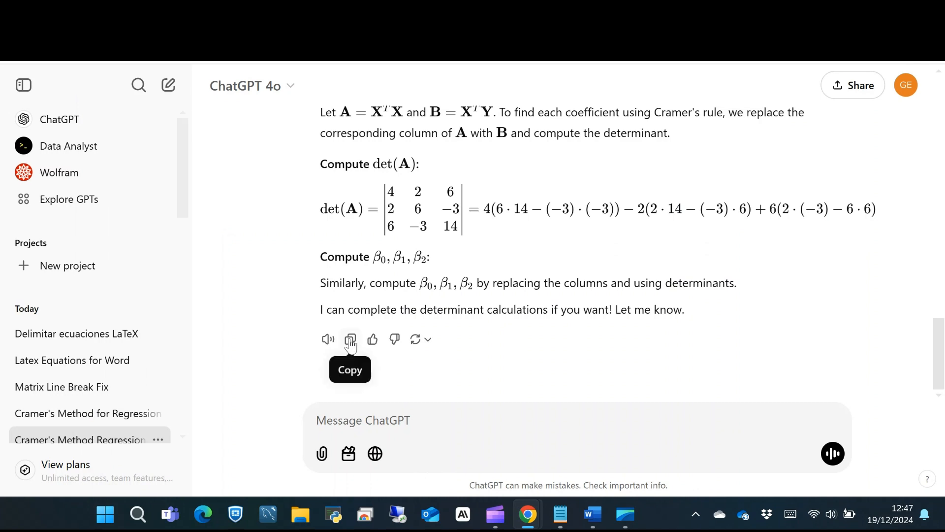
- Copy the Cramer's method answer and submit it in a chat with the "Latex equations from Chat-gpt to Microsoft Word" GPT to fix unsupported equations
left_click(350, 339)
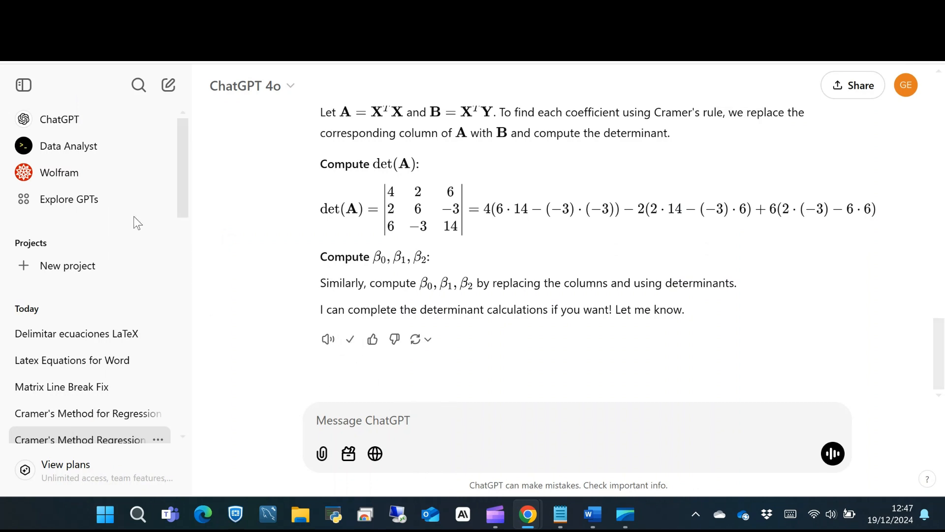
left_click(85, 199)
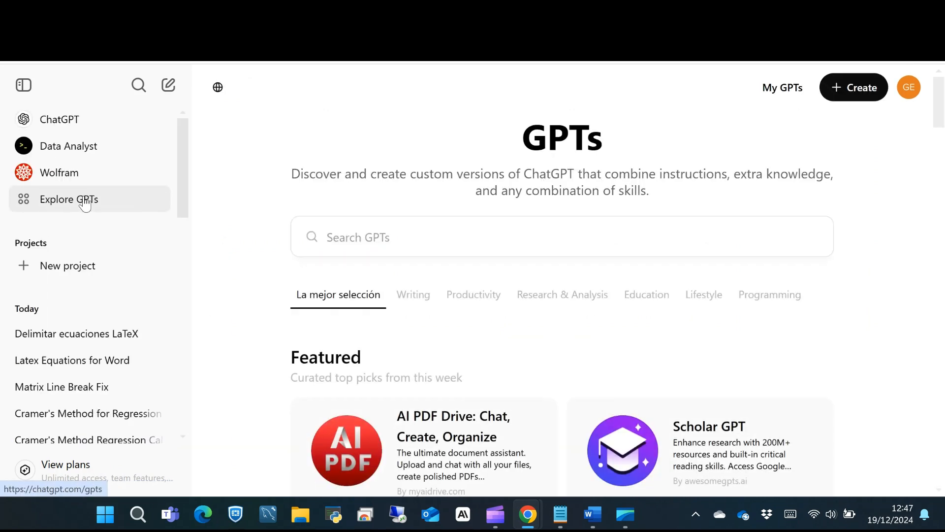
left_click(414, 243)
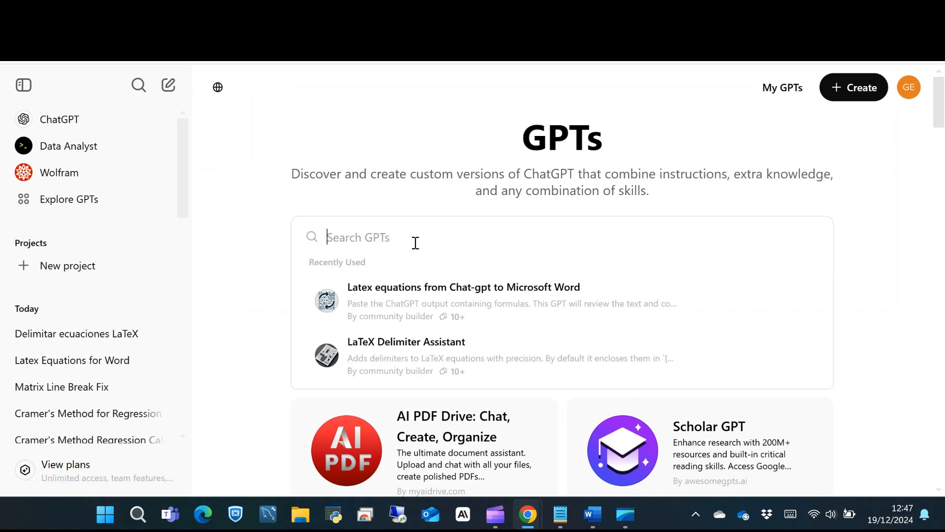
left_click(414, 294)
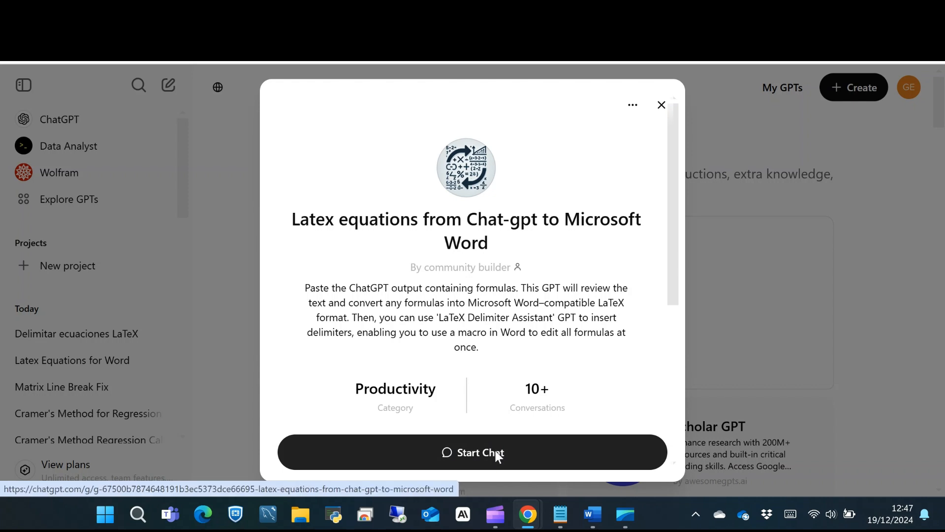
left_click(495, 450)
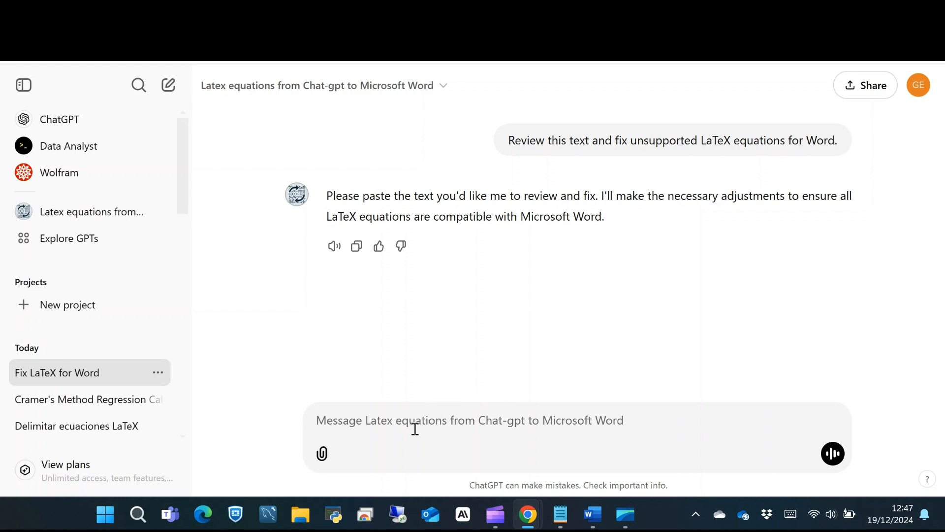
key("ctrl+v")
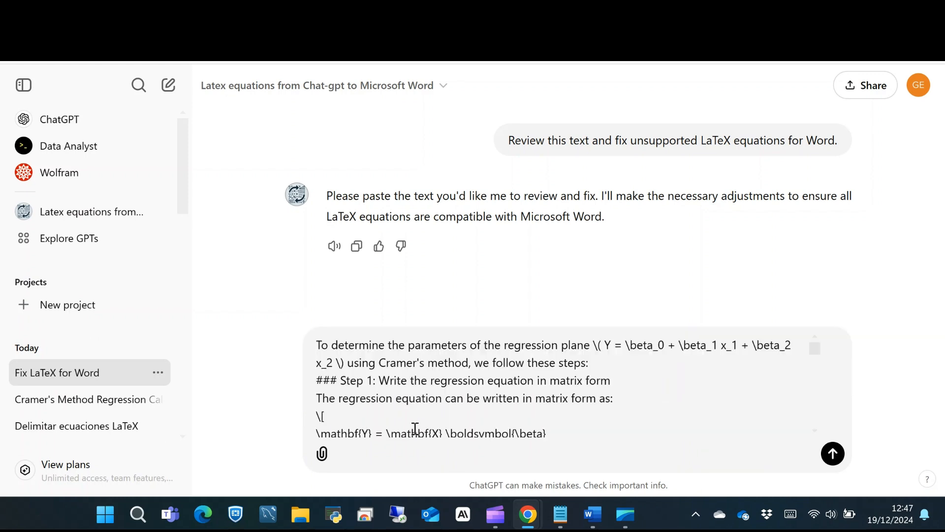
left_click(832, 453)
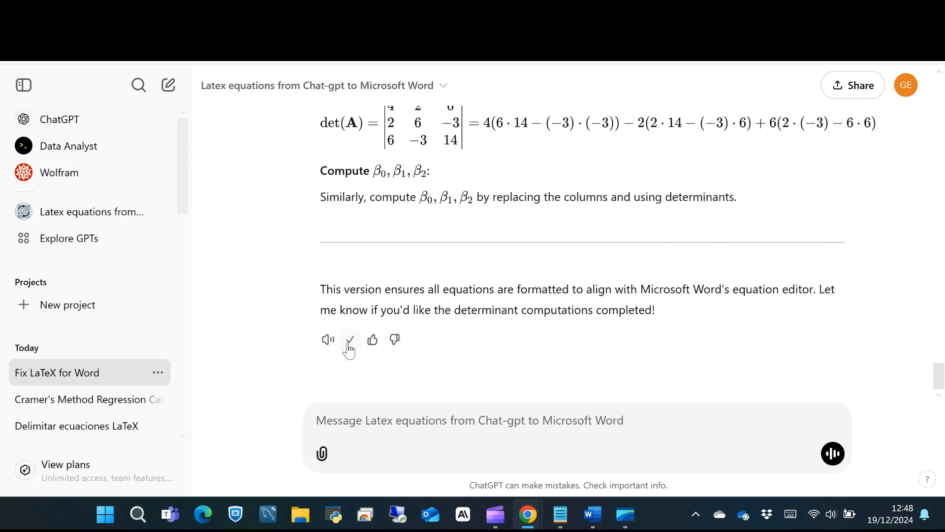
- Find the "LaTeX Delimiter Assistant" among the recently used GPTs and start a chat with it
left_click(95, 242)
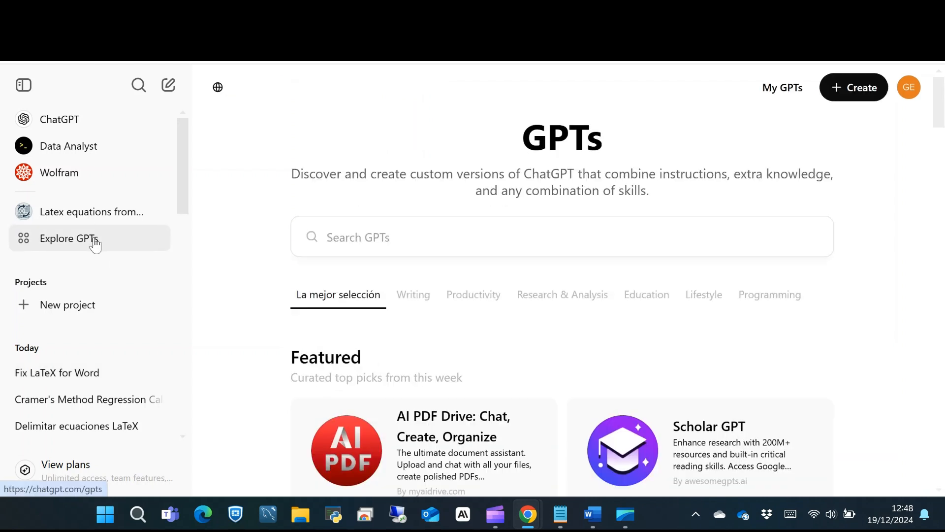
left_click(454, 243)
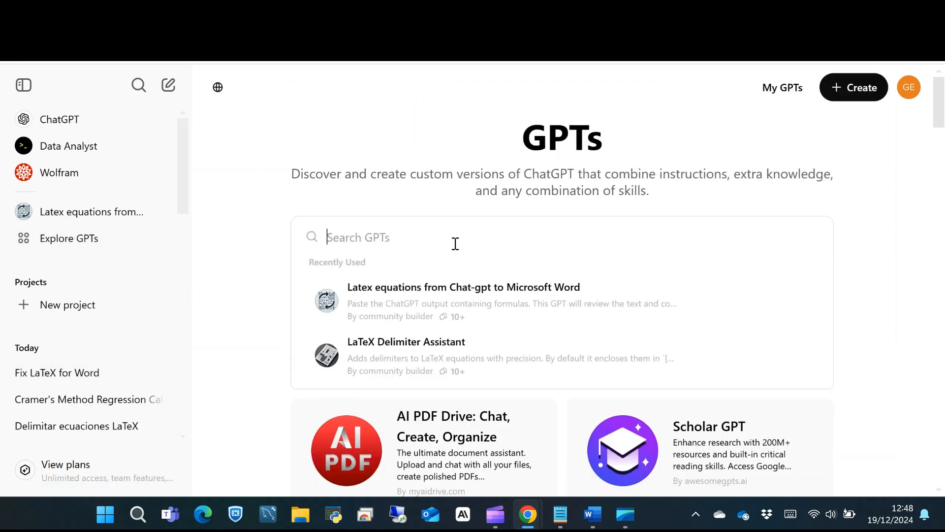
left_click(423, 349)
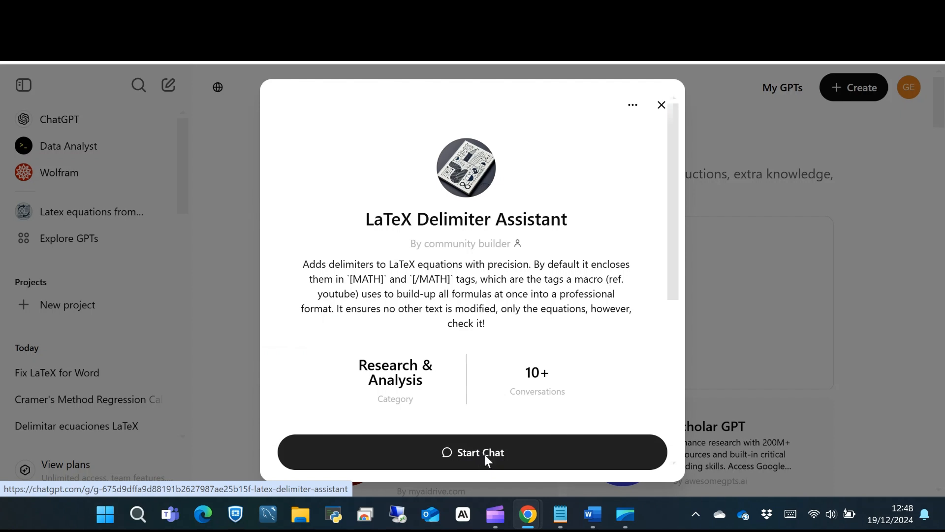
left_click(486, 462)
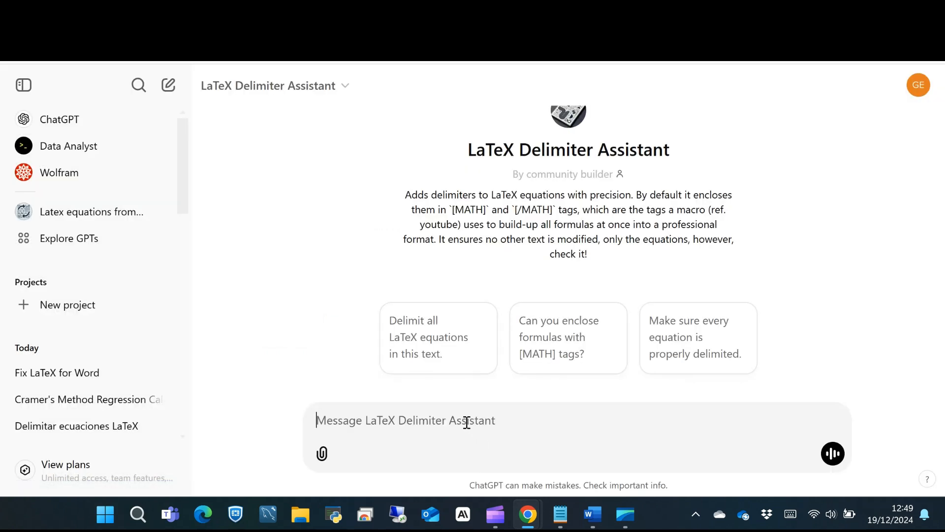
- Send the suggested request "Delimit all LaTeX equations in this text." and submit the copied Word-compatible text
key("ctrl+v")
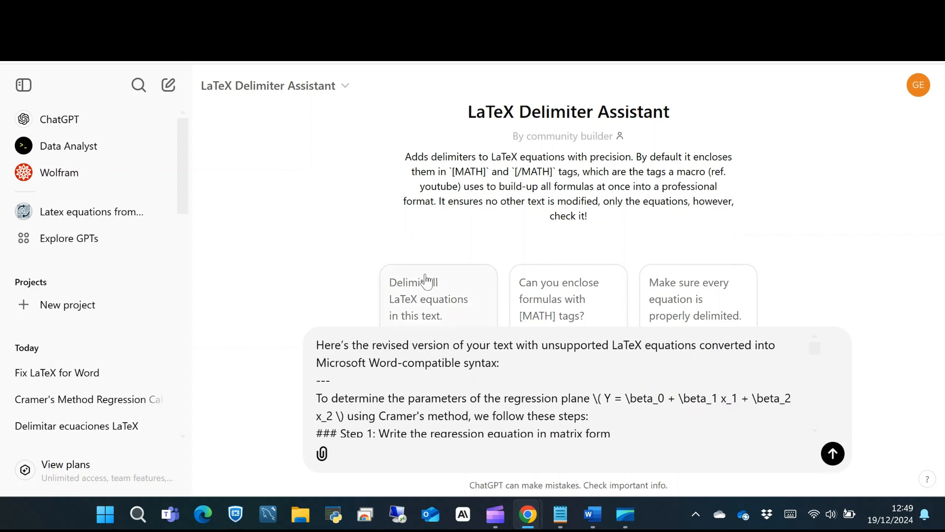
left_click(453, 307)
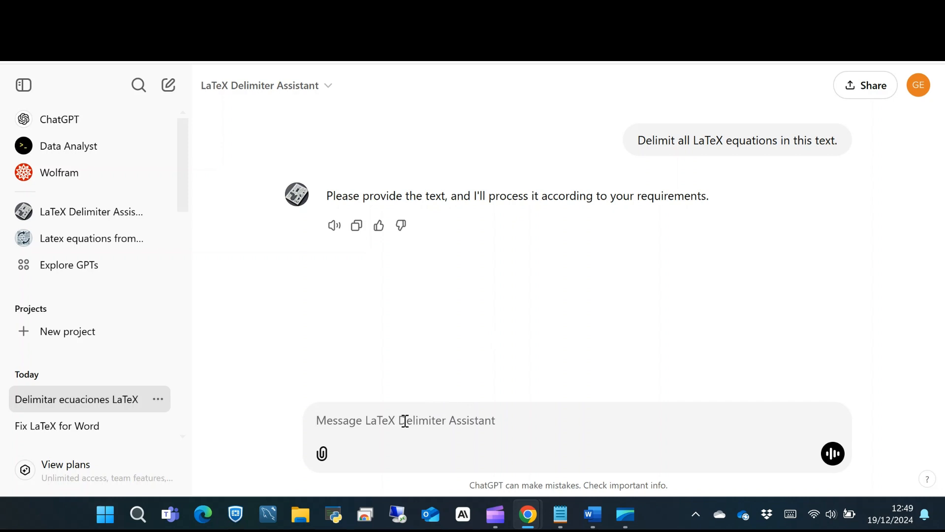
key("ctrl+v")
left_click(832, 453)
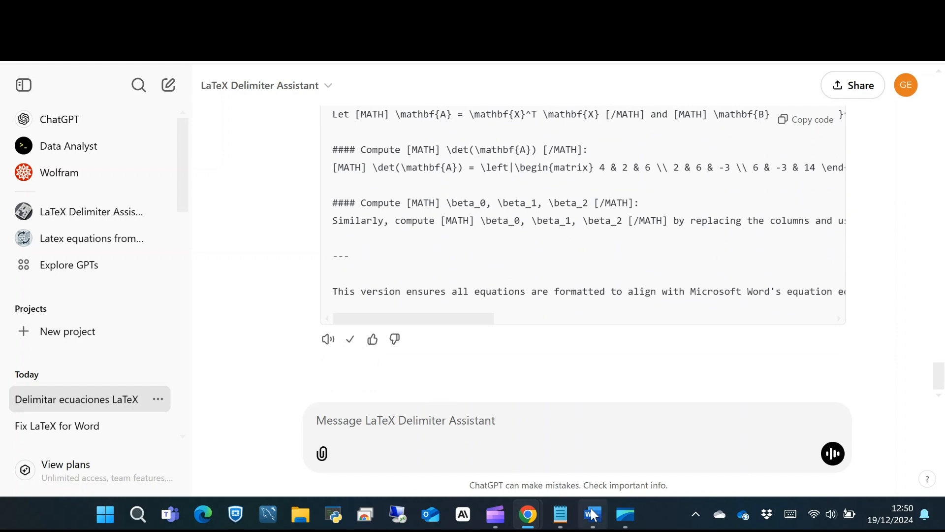
- Switch to Word and paste the text with [MATH] delimiters into the blank document, returning to its beginning
mouse_move(593, 514)
left_click(611, 443)
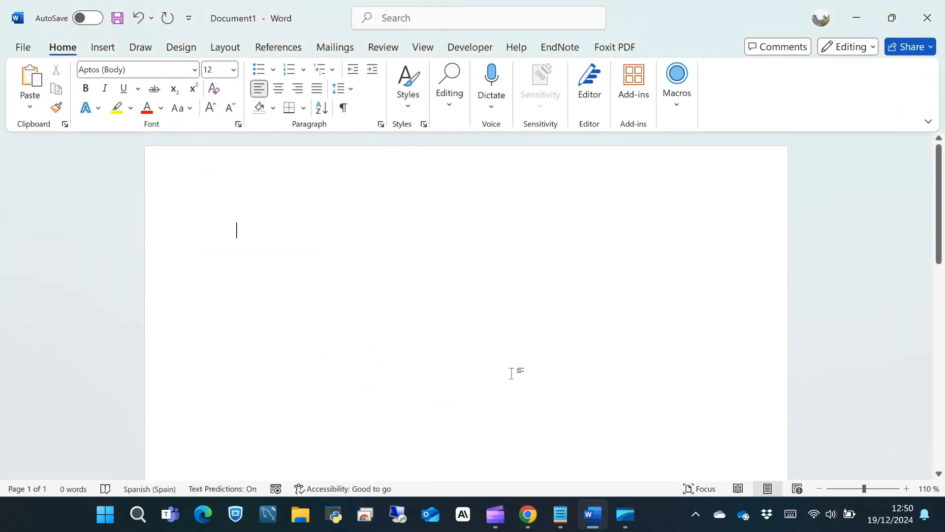
right_click(276, 232)
left_click(342, 304)
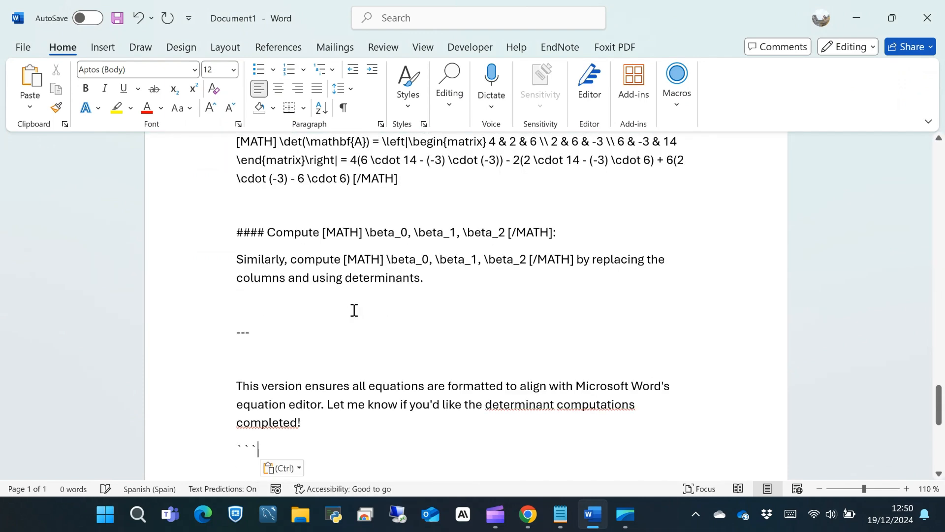
scroll(354, 310, "up", 20)
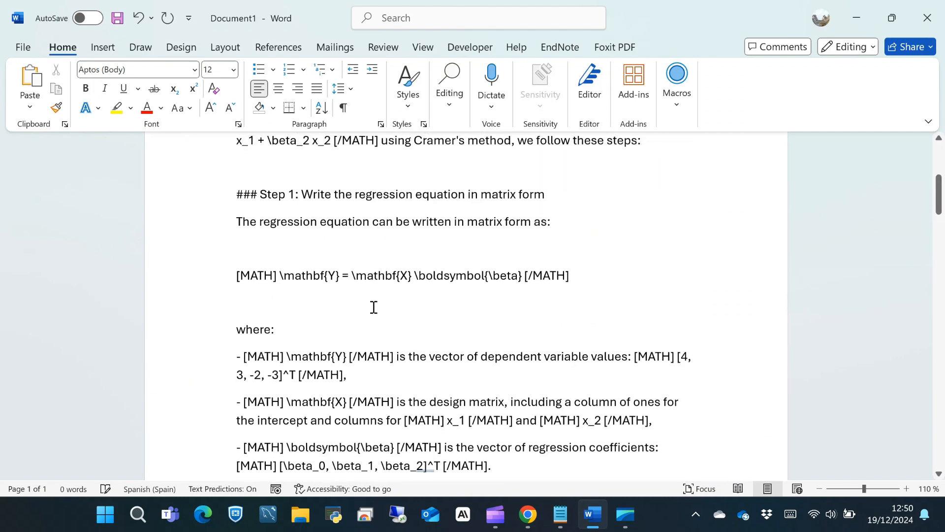
scroll(373, 306, "up", 5)
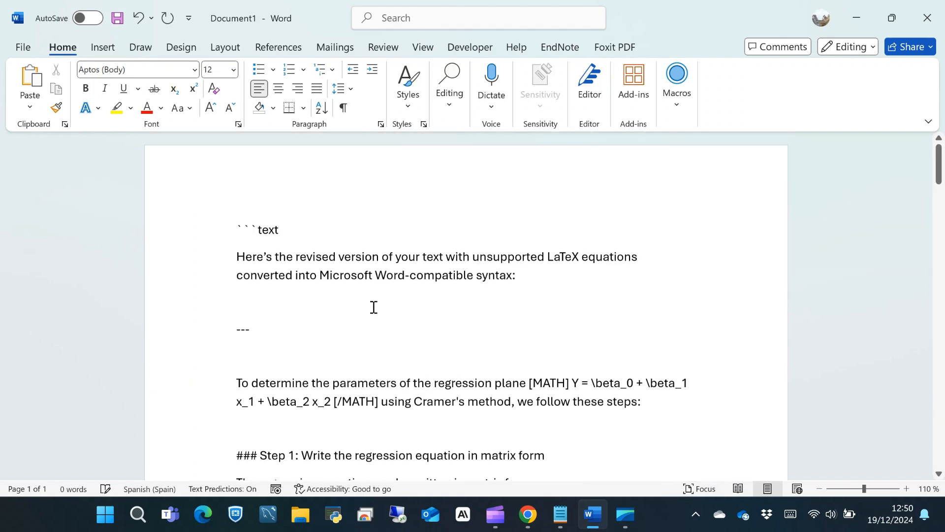
left_click(234, 226)
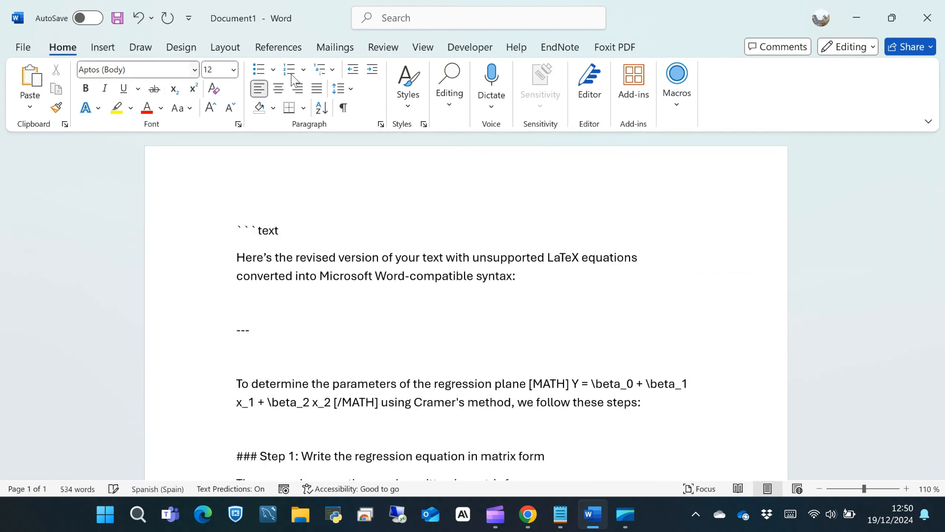
left_click(473, 47)
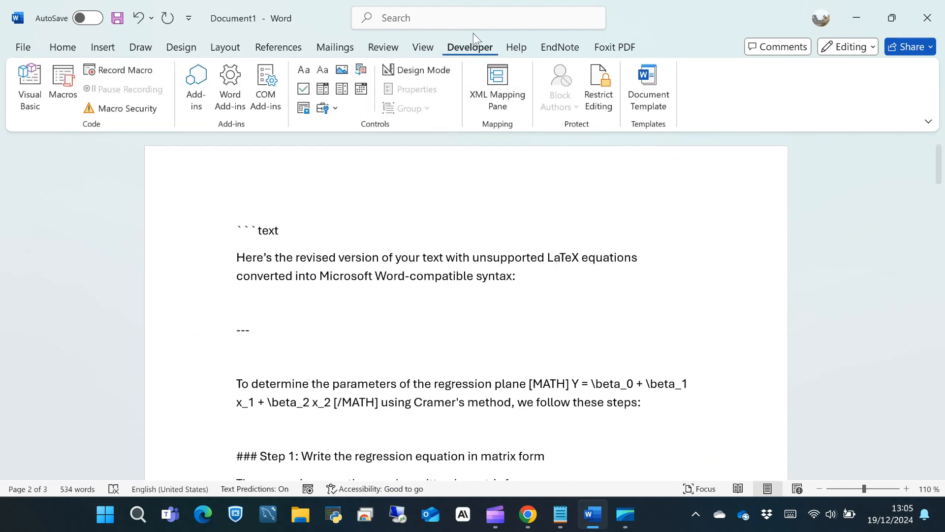
left_click(463, 18)
type("macro")
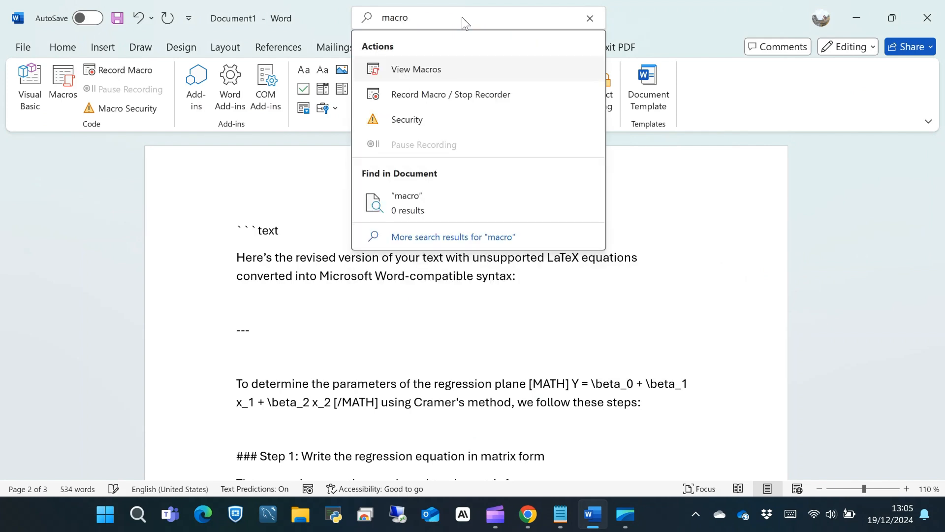
left_click(455, 73)
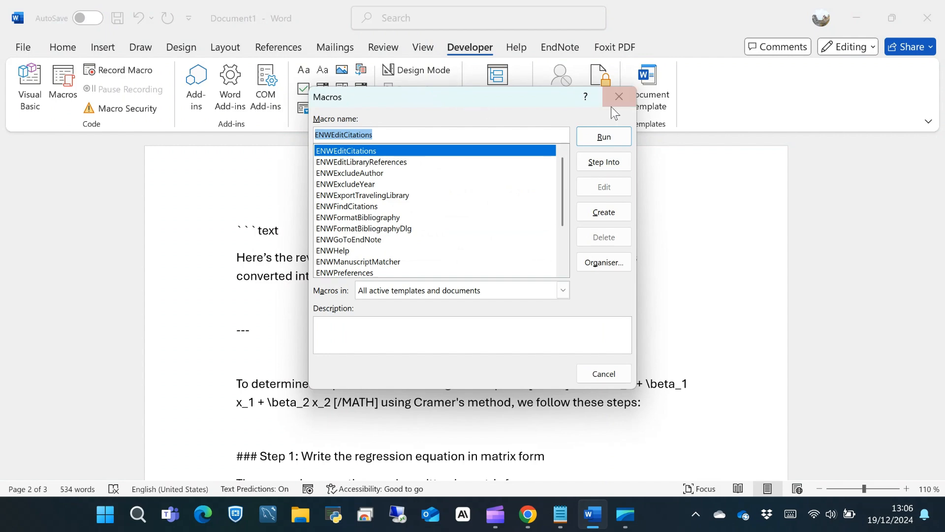
left_click(624, 99)
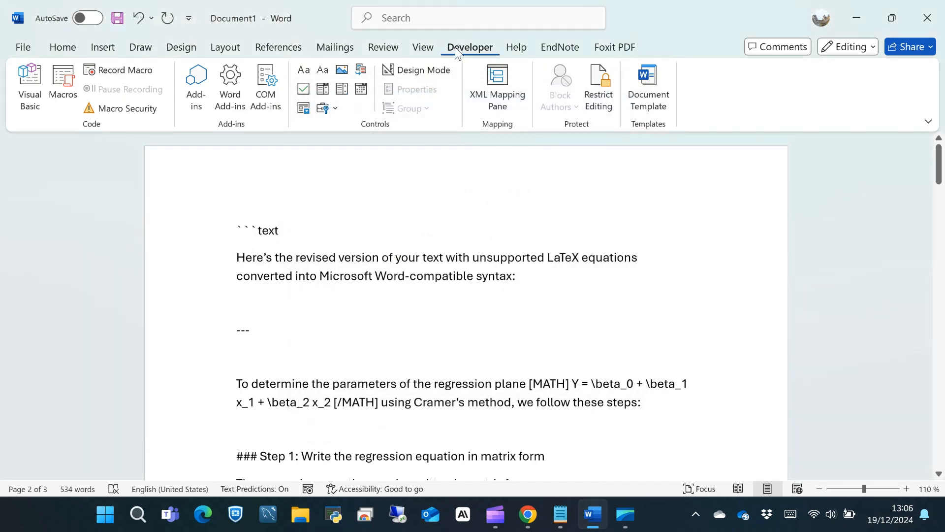
- Create a Word macro named ConvertAllDelimitedMathToEquations, copying the name from the macro code file in Notepad
left_click(427, 48)
left_click(463, 48)
left_click(62, 87)
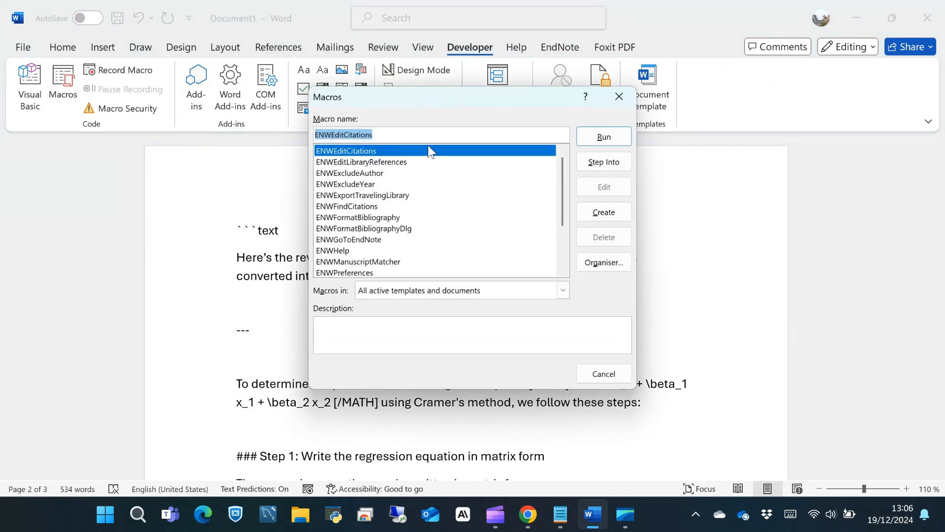
mouse_move(561, 522)
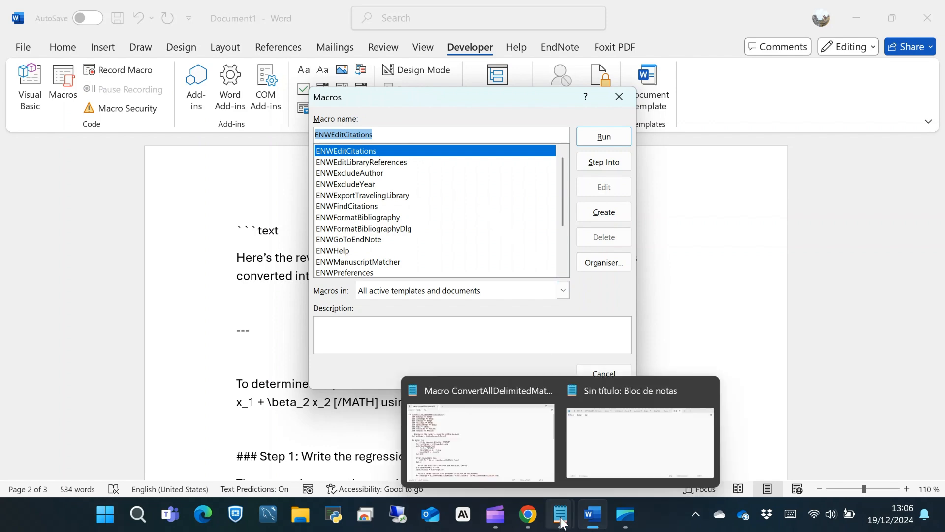
left_click(535, 478)
left_click_drag(36, 66, 240, 77)
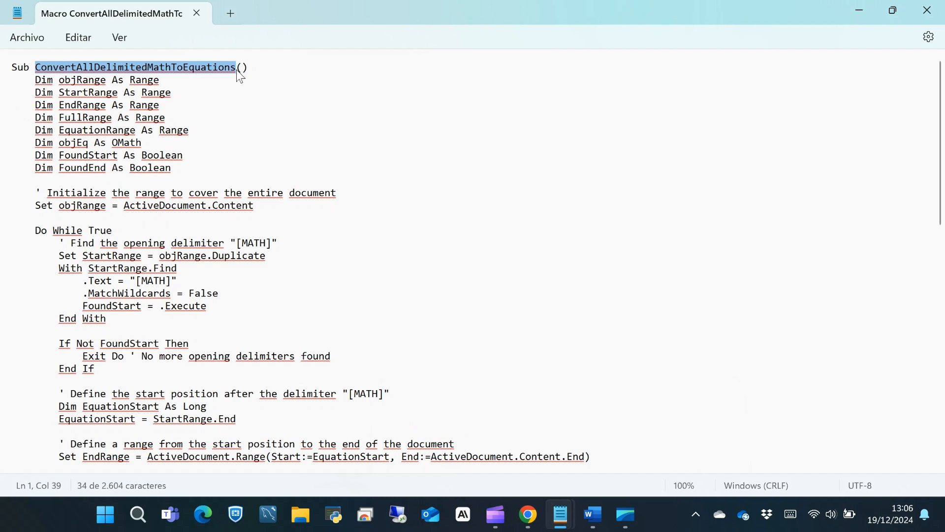
right_click(210, 69)
left_click(279, 183)
left_click(861, 11)
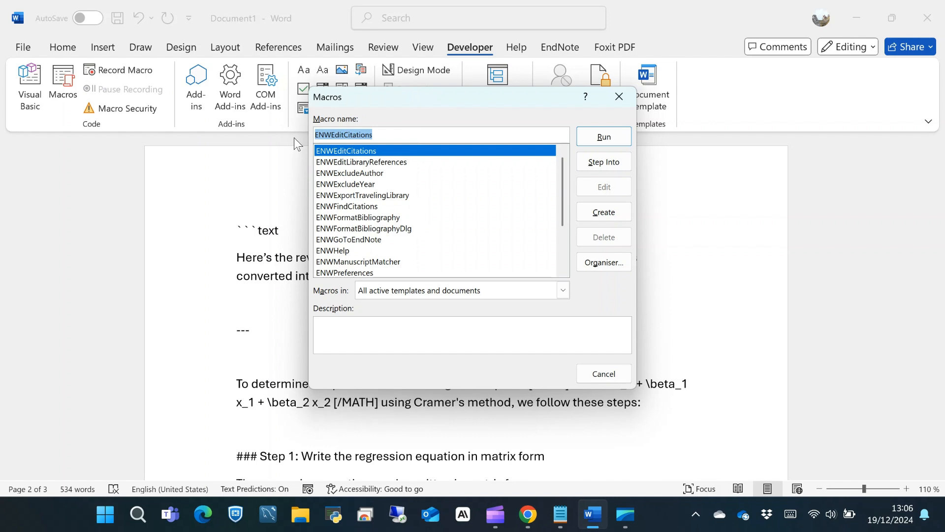
key("ctrl+v")
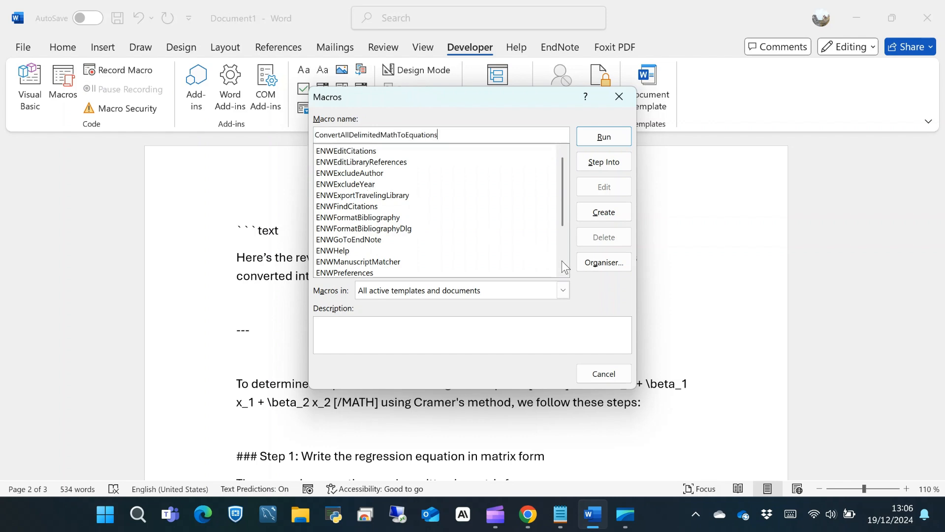
left_click(613, 218)
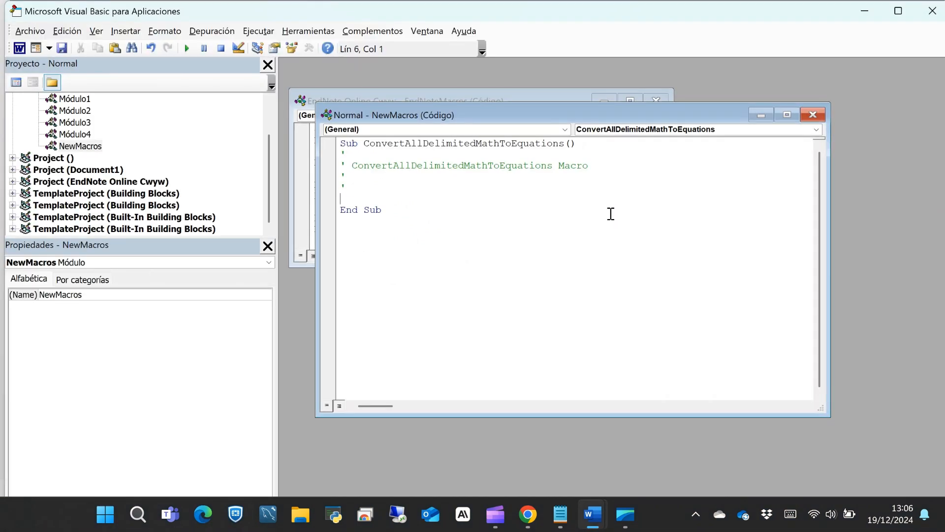
- Copy the entire ConvertAllDelimitedMathToEquations code from the Notepad file and return to the Visual Basic editor
mouse_move(561, 514)
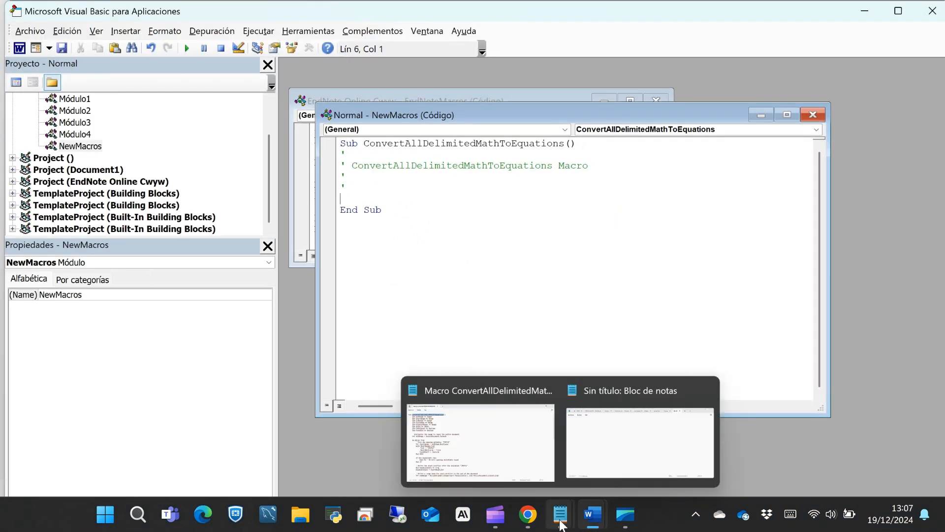
left_click(476, 434)
left_click(279, 144)
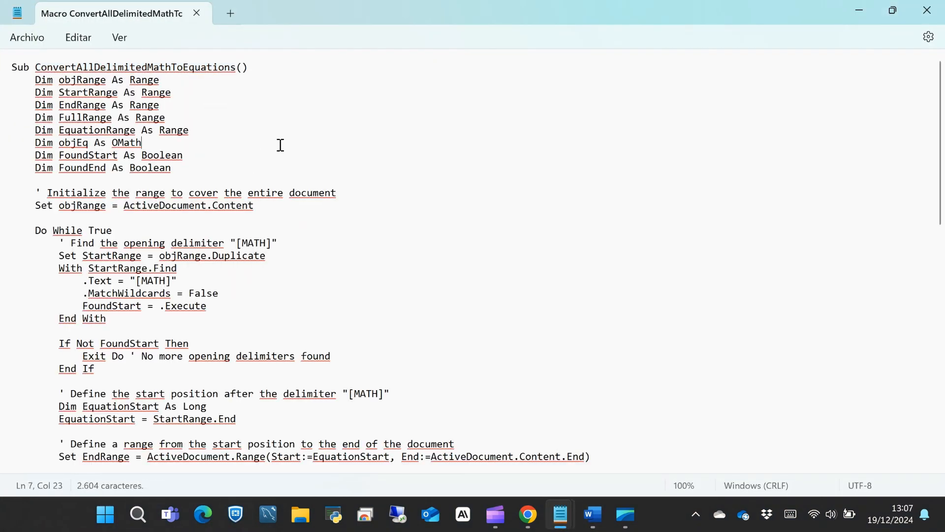
right_click(280, 145)
left_click(405, 346)
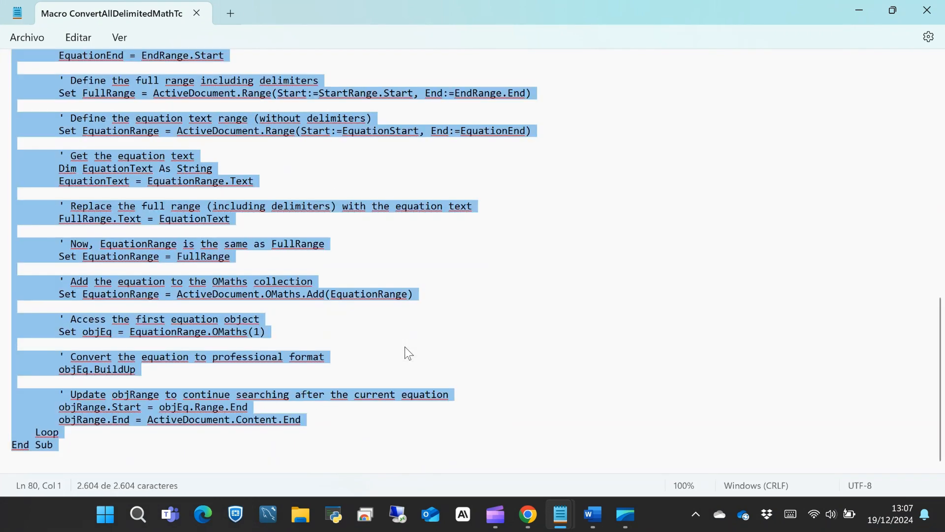
right_click(131, 165)
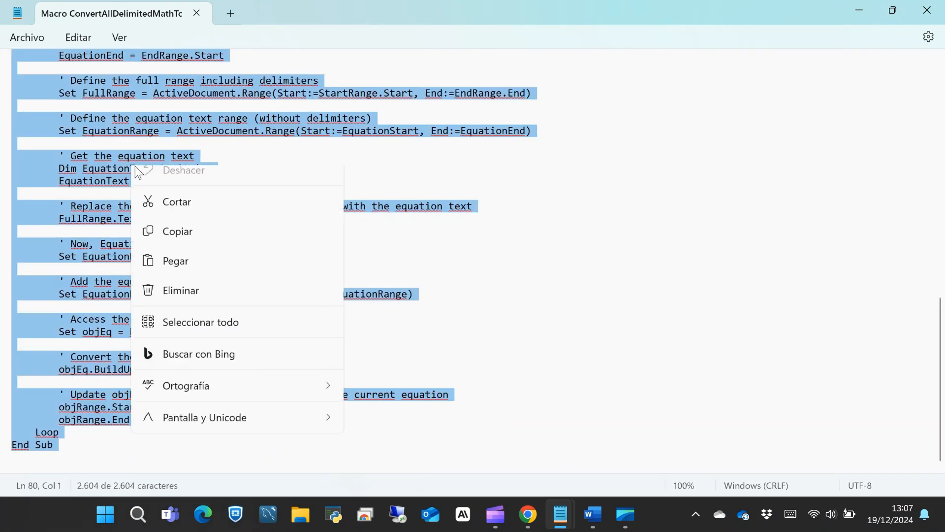
left_click(206, 242)
left_click(848, 16)
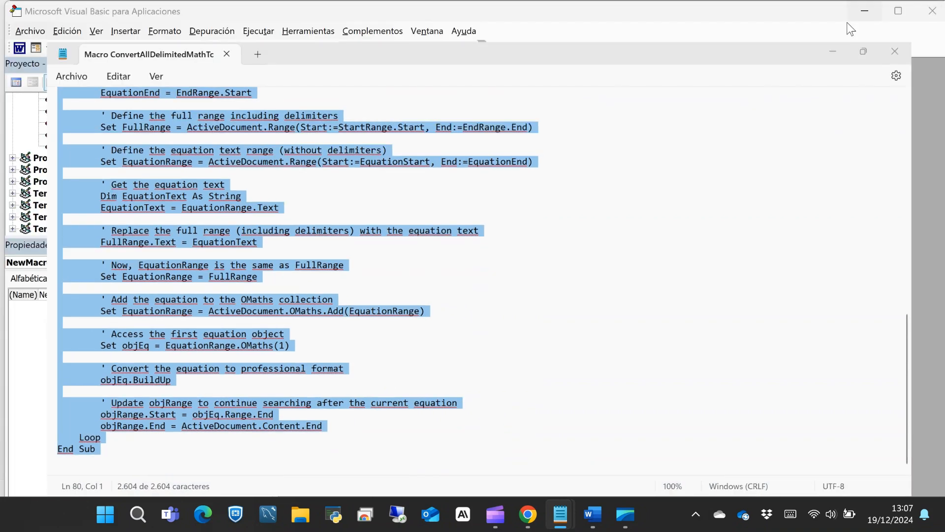
- Replace the empty ConvertAllDelimitedMathToEquations stub in NewMacros with the copied code, and close the Visual Basic editor
left_click_drag(408, 209, 333, 144)
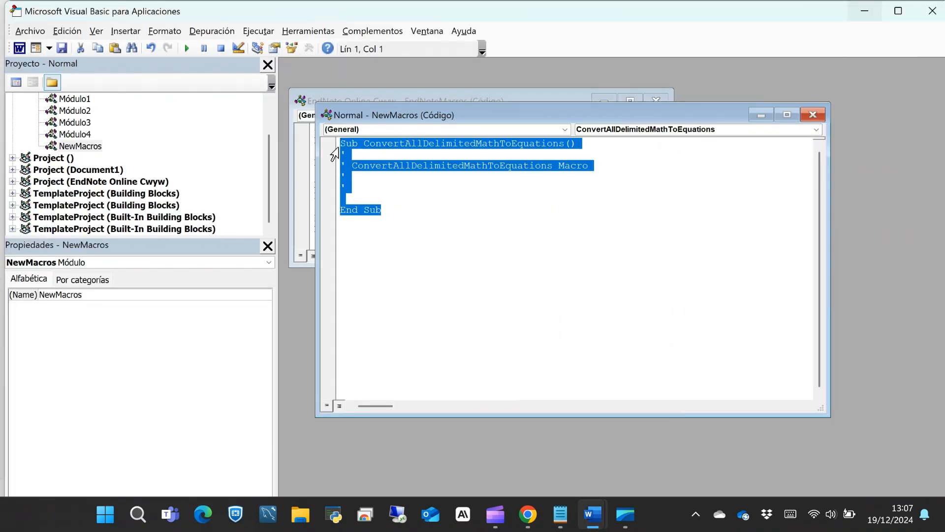
right_click(350, 167)
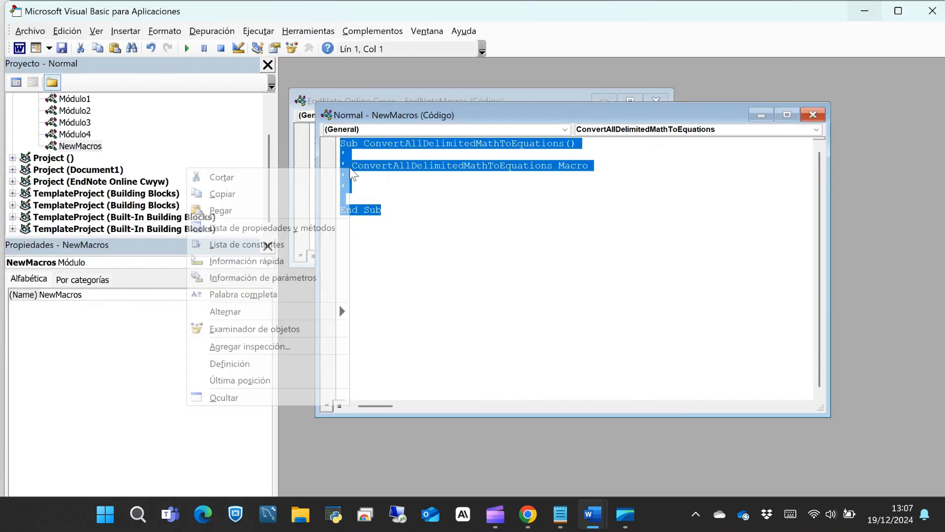
left_click(302, 209)
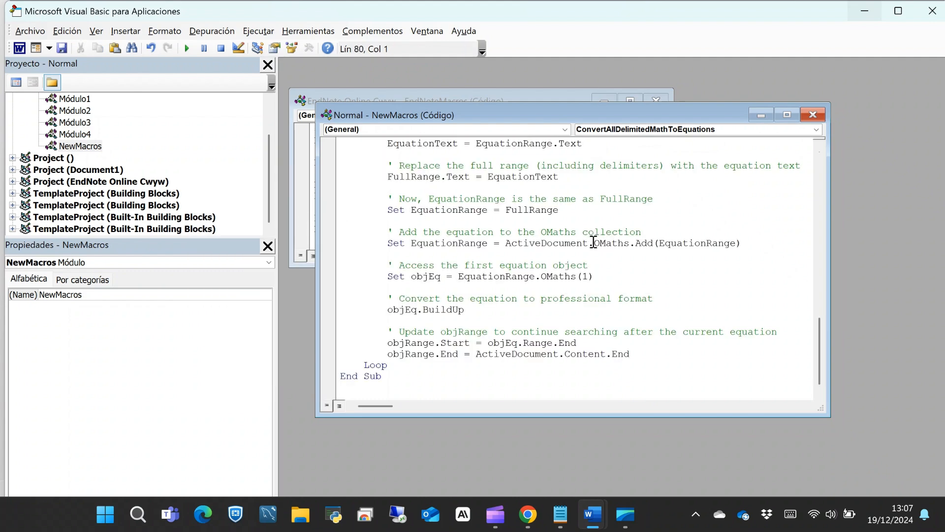
scroll(595, 241, "up", 19)
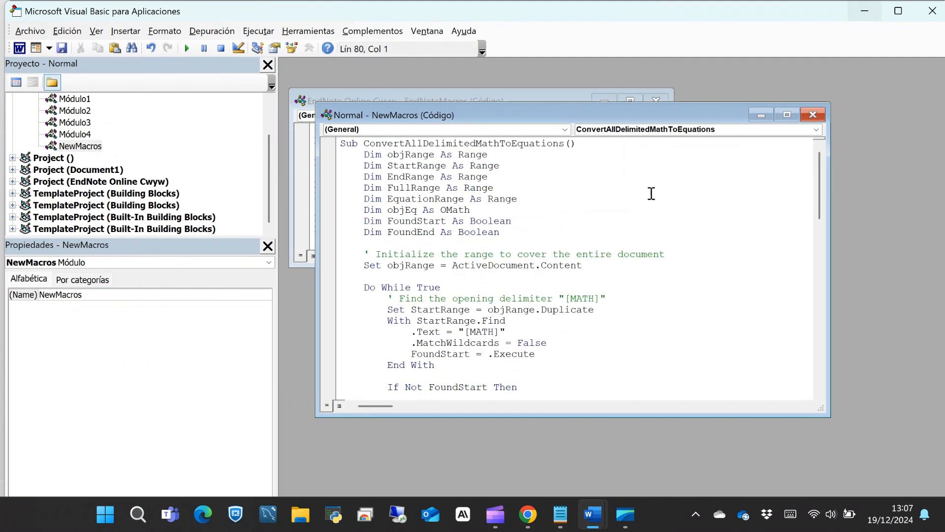
left_click(813, 114)
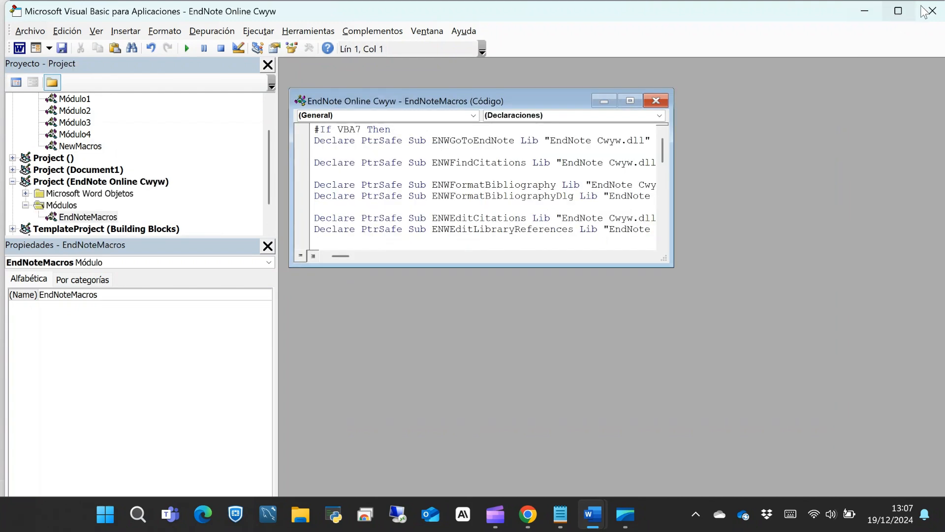
left_click(932, 10)
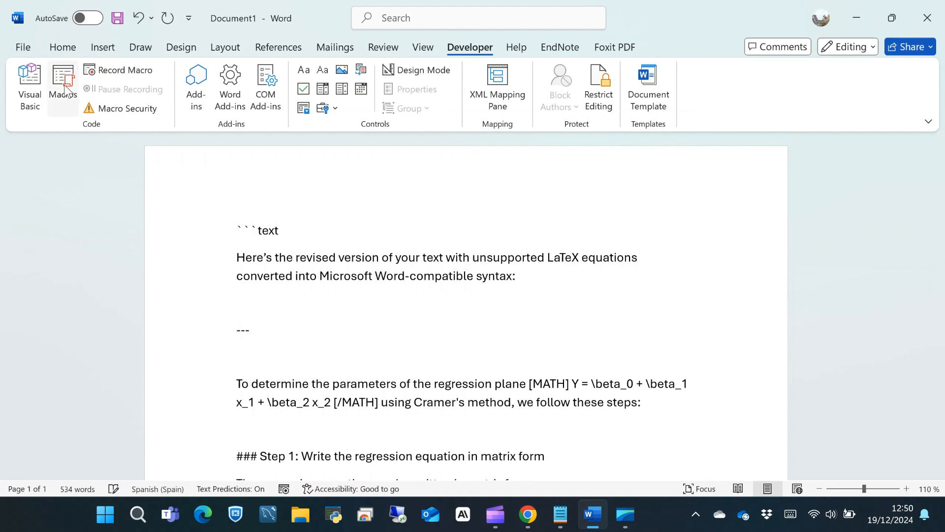
- Run the ConvertAllDelimitedMathToEquations macro on the document with the [MATH] delimiters
left_click(65, 88)
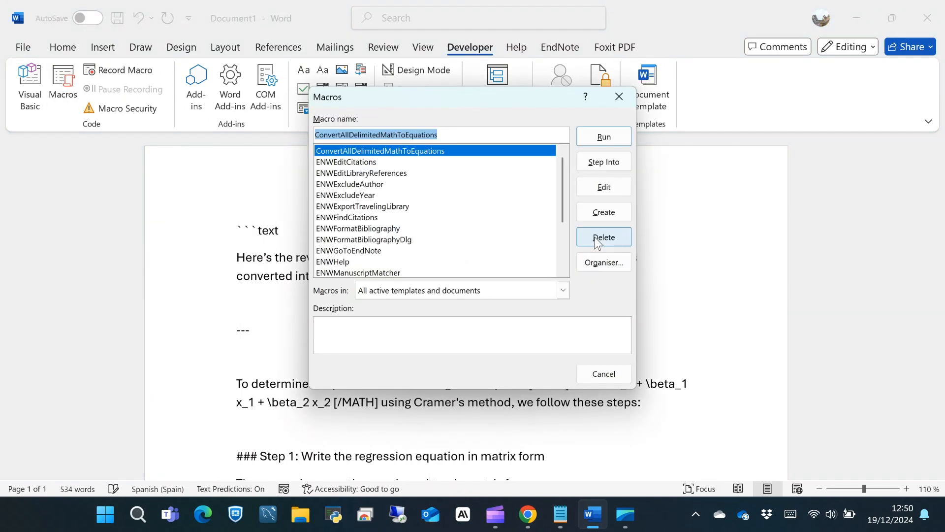
left_click(616, 136)
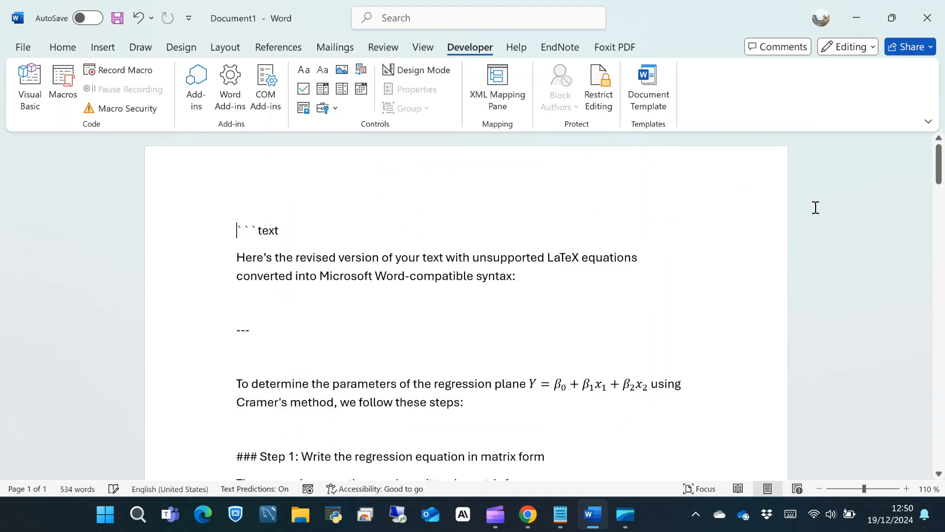
- Examine the converted equations and matrices through the whole document, from the beginning to the end and back
scroll(701, 272, "down", 10)
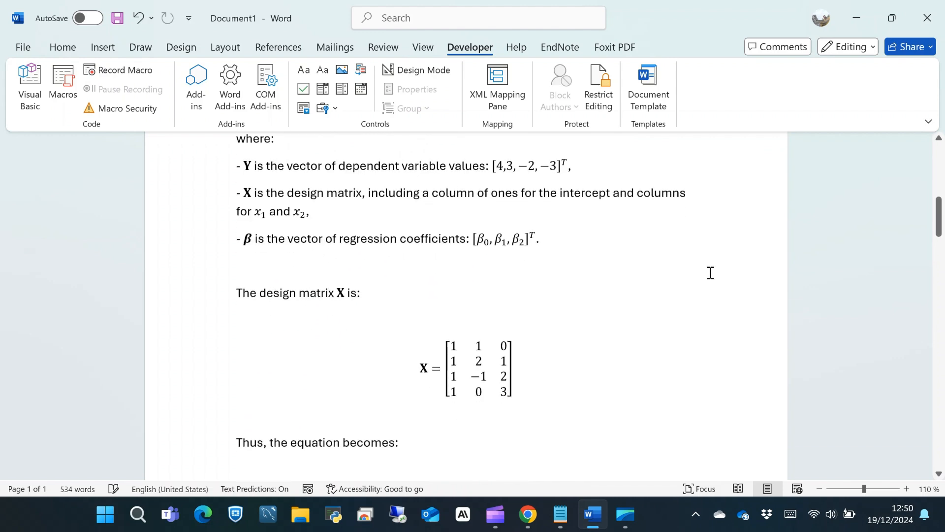
scroll(710, 273, "down", 8)
scroll(711, 272, "down", 12)
scroll(713, 271, "down", 5)
scroll(712, 271, "down", 5)
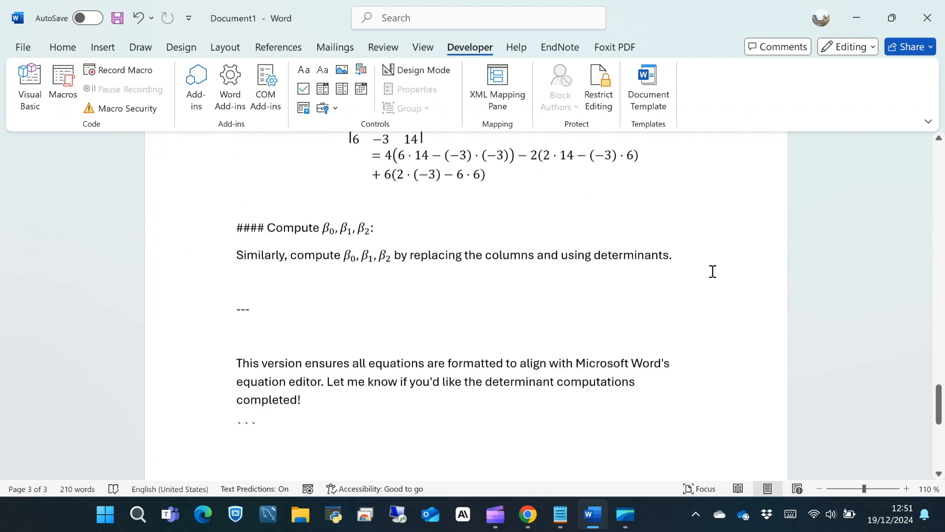
scroll(712, 272, "up", 5)
scroll(713, 272, "up", 15)
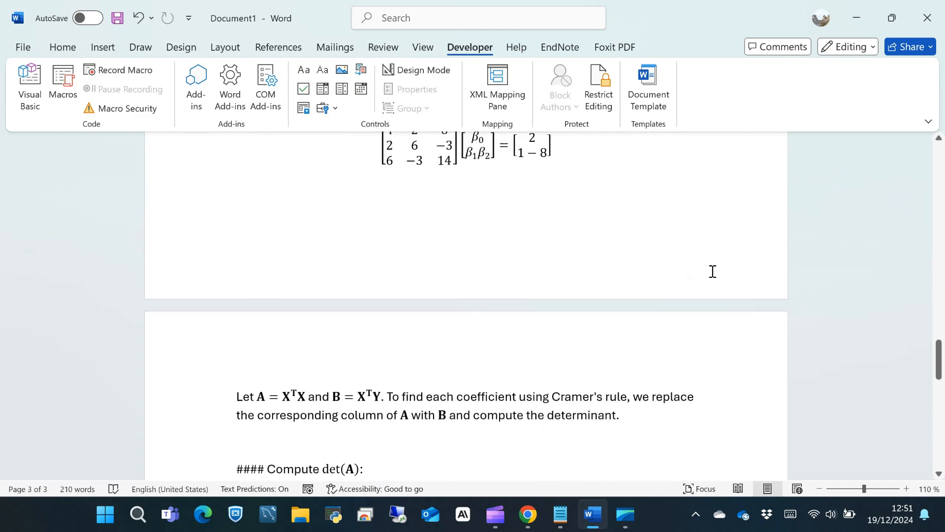
scroll(712, 271, "up", 10)
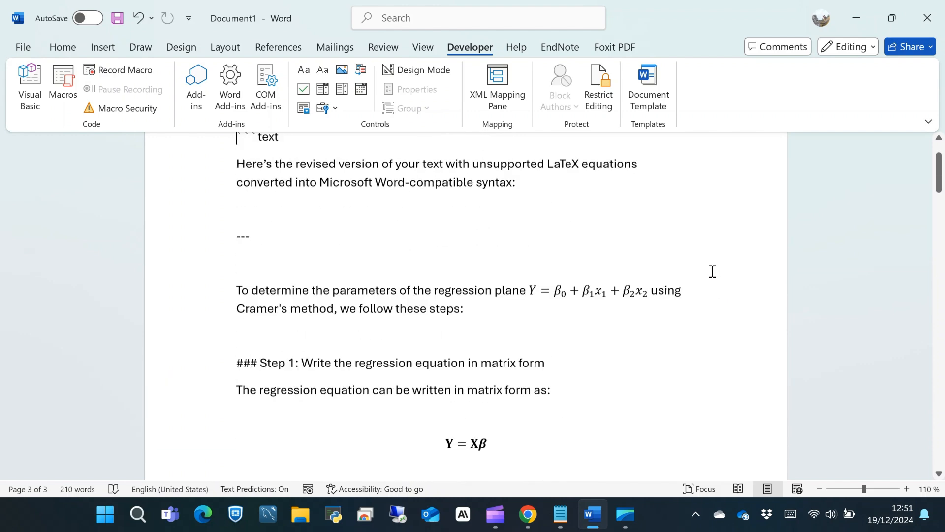